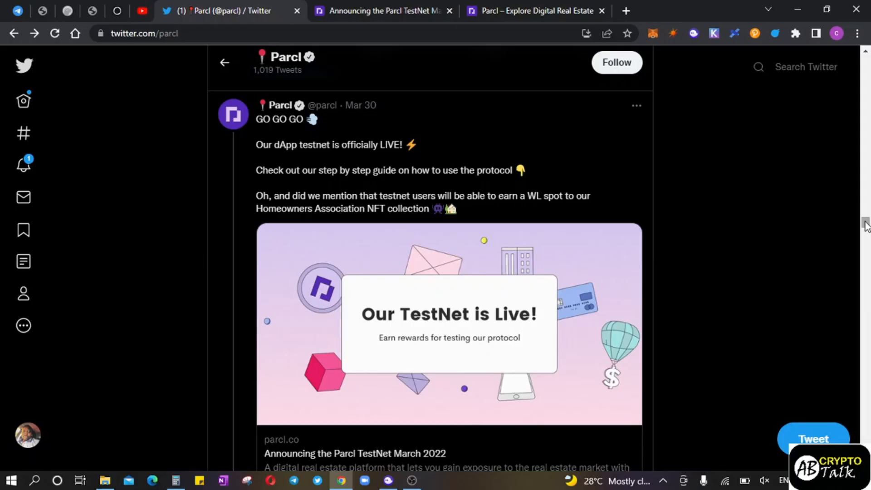
Read the Parcl TestNet announcement article, covering its launch dates and the whitelist rewards for testers.
{"action": "left_click", "coordinate": [404, 12]}
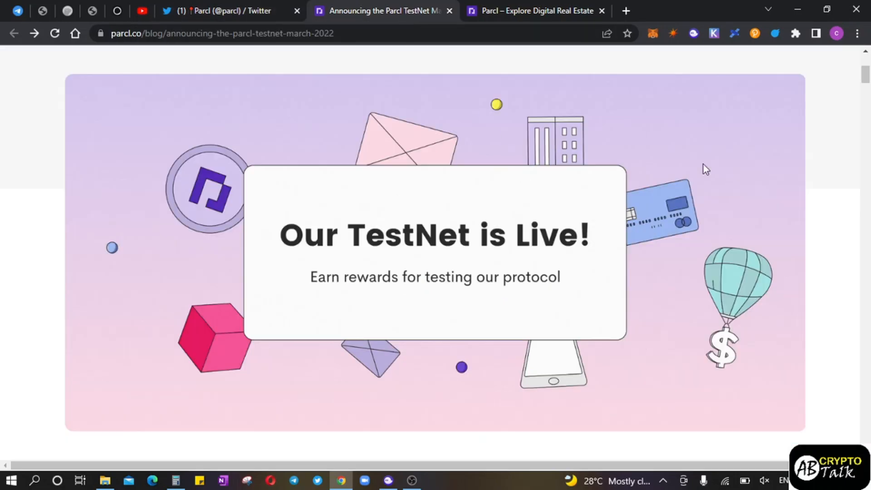
{"action": "left_click_drag", "start_coordinate": [865, 80], "coordinate": [867, 97]}
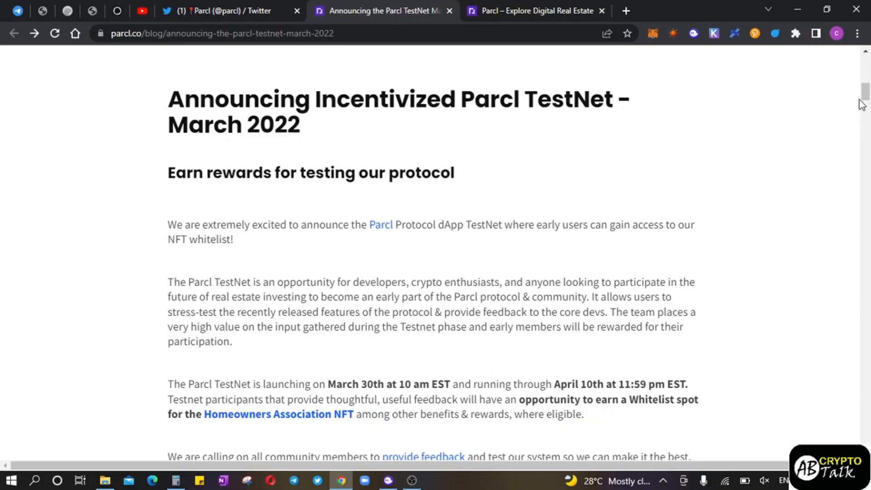
{"action": "left_click_drag", "start_coordinate": [866, 101], "coordinate": [866, 108]}
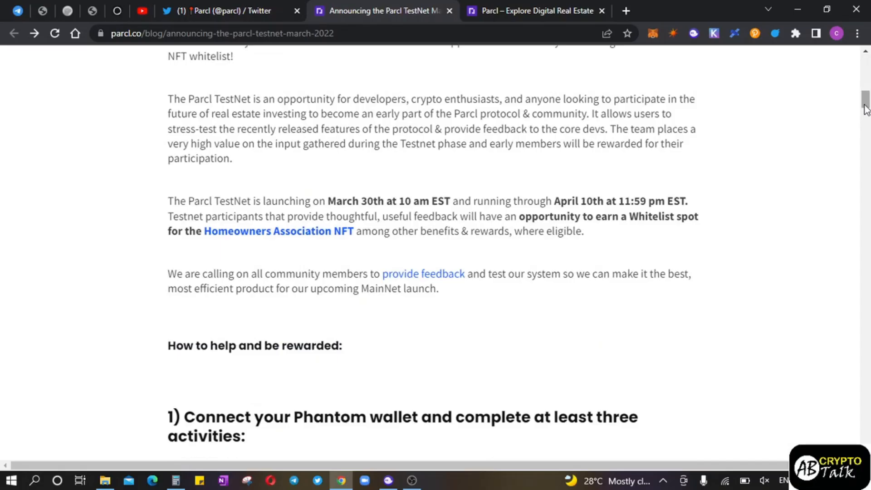
{"action": "left_click_drag", "start_coordinate": [866, 109], "coordinate": [866, 97]}
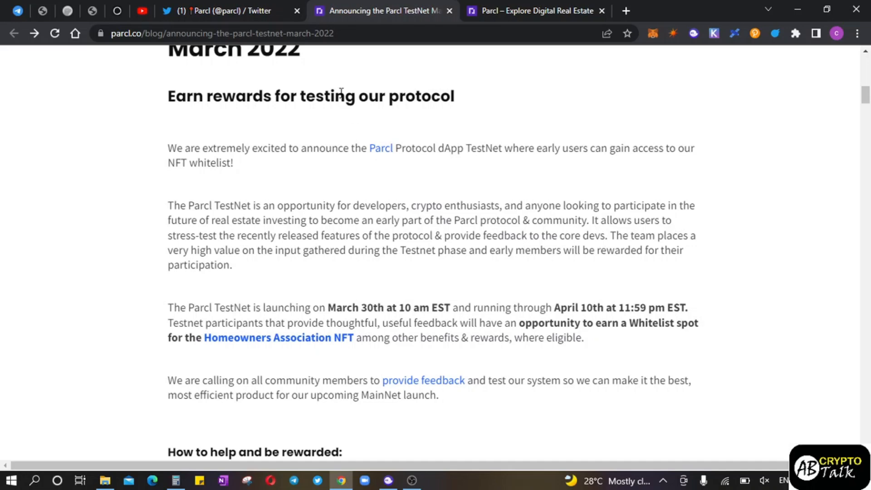
Connect the Phantom wallet to the Parcl explore site, entering the wallet password and approving the connection.
{"action": "left_click", "coordinate": [531, 11]}
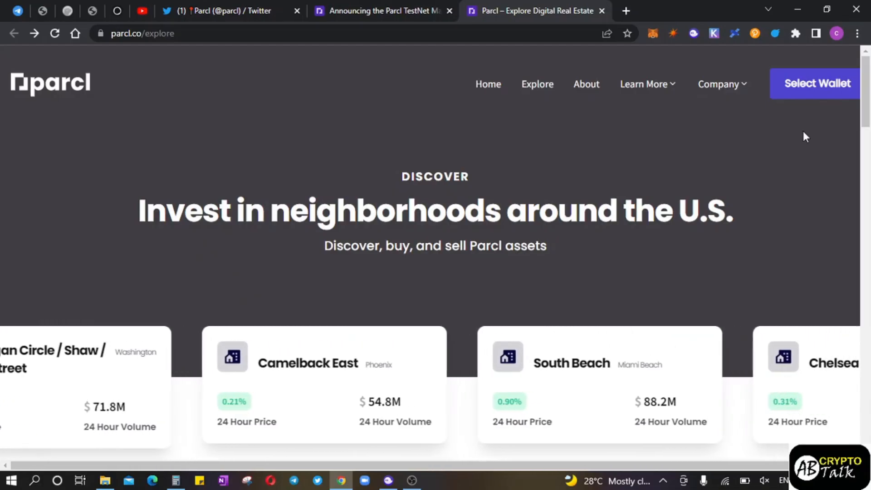
{"action": "left_click", "coordinate": [819, 93]}
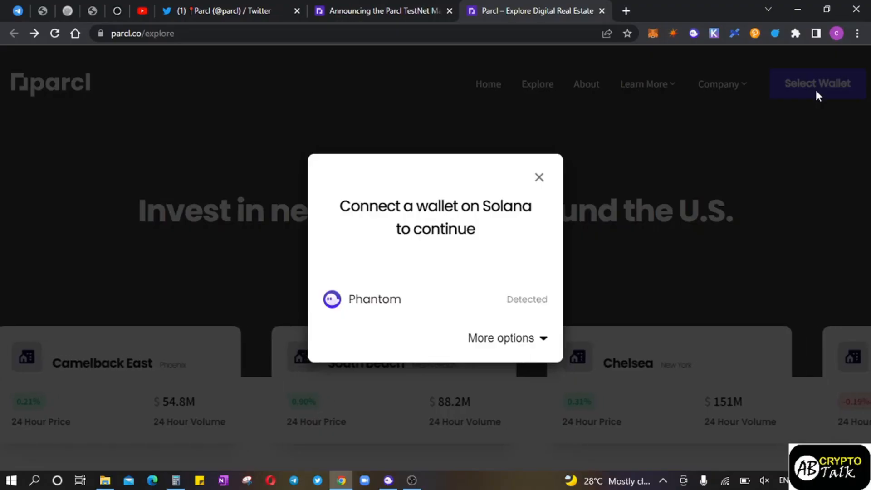
{"action": "left_click", "coordinate": [423, 308]}
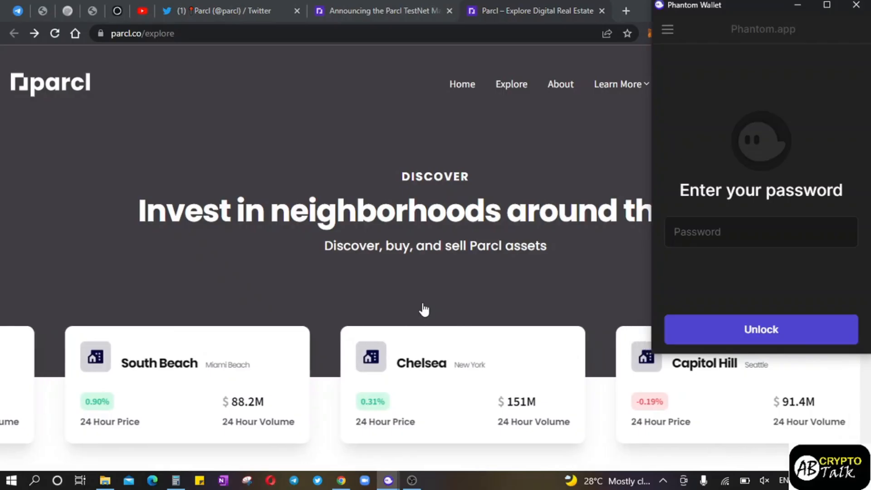
{"action": "type", "text": "•••••••••"}
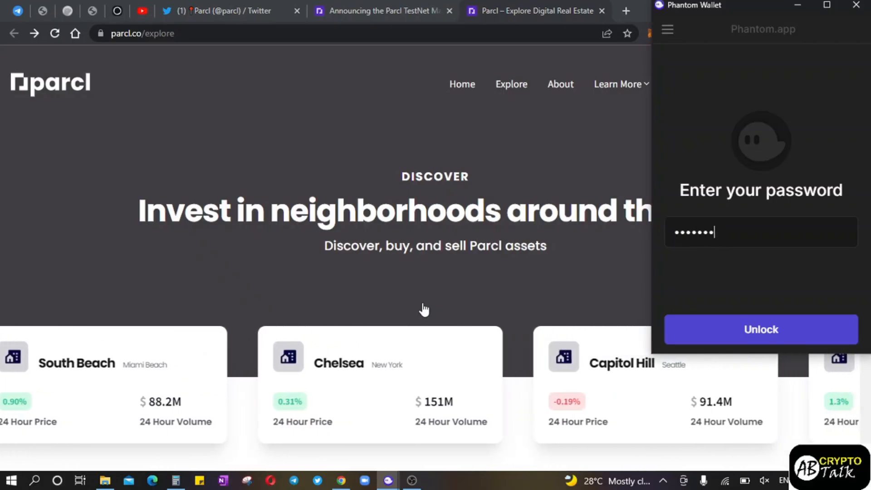
{"action": "key", "text": "Return"}
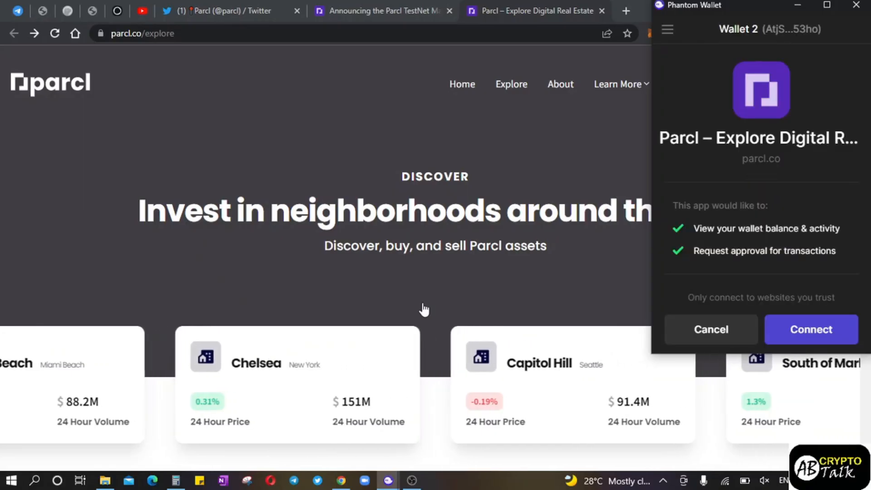
{"action": "left_click", "coordinate": [808, 330]}
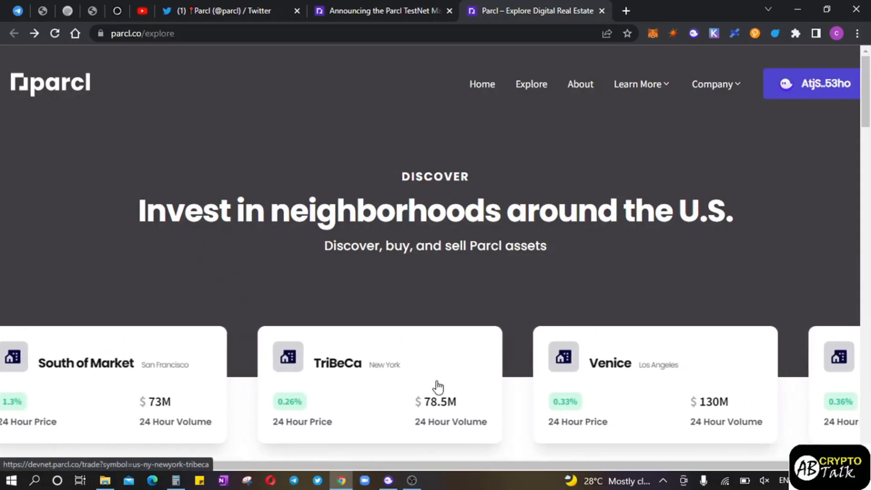
Open the Venice, Los Angeles market and request SOL and USDC airdrops from the faucet, approving the wallet transaction.
{"action": "left_click", "coordinate": [568, 399]}
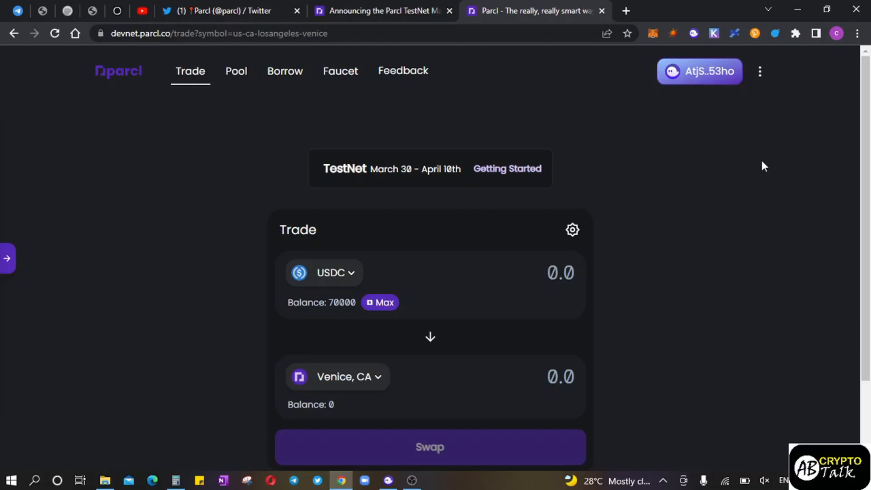
{"action": "left_click", "coordinate": [340, 75]}
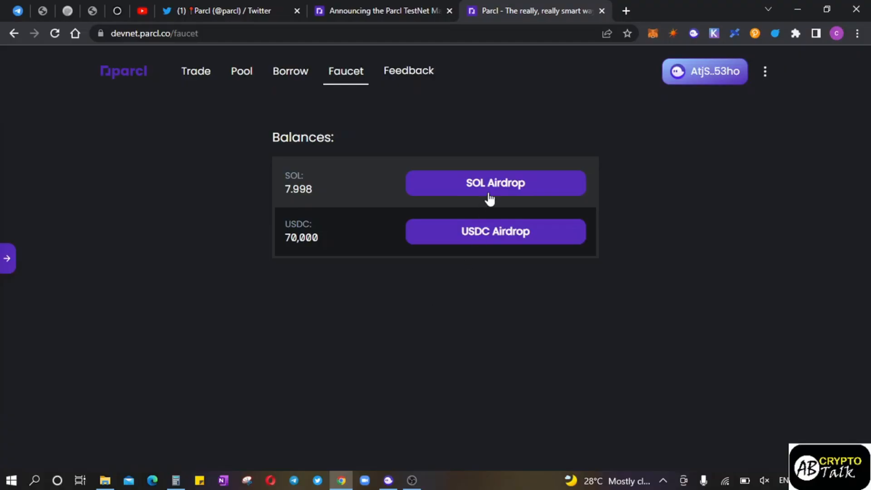
{"action": "left_click", "coordinate": [499, 186]}
{"action": "left_click", "coordinate": [489, 234]}
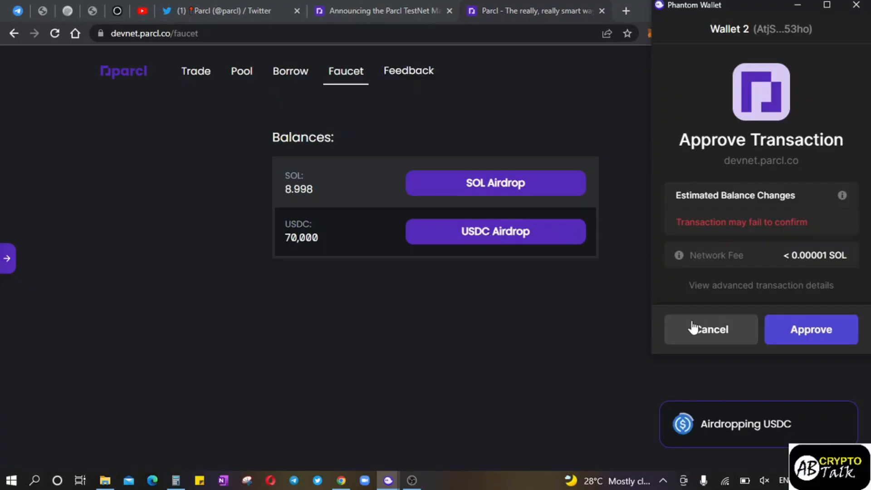
{"action": "left_click", "coordinate": [820, 338]}
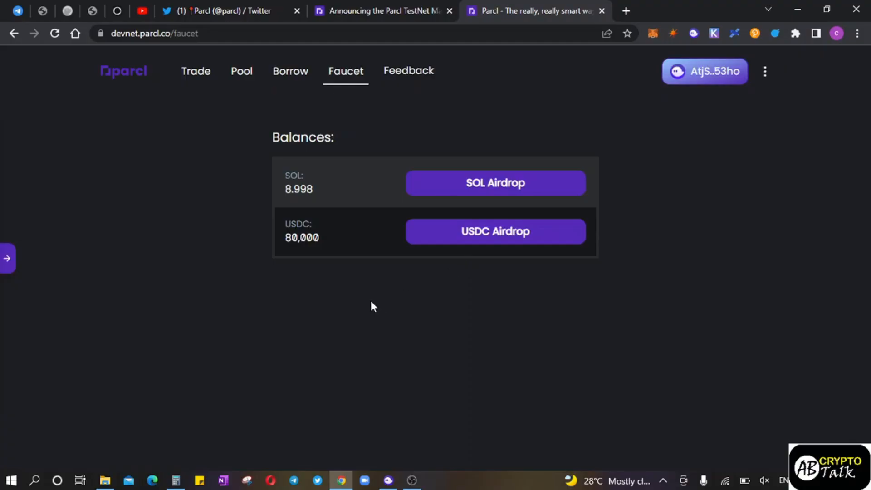
Set up a trade from USDC with Chelsea, NY as the token to receive.
{"action": "left_click", "coordinate": [199, 80]}
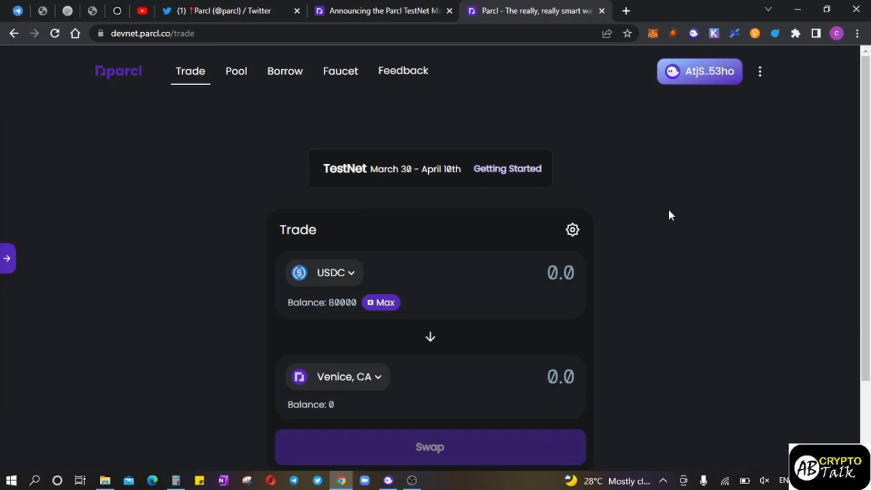
{"action": "scroll", "coordinate": [670, 215], "scroll_direction": "down", "scroll_amount": 2}
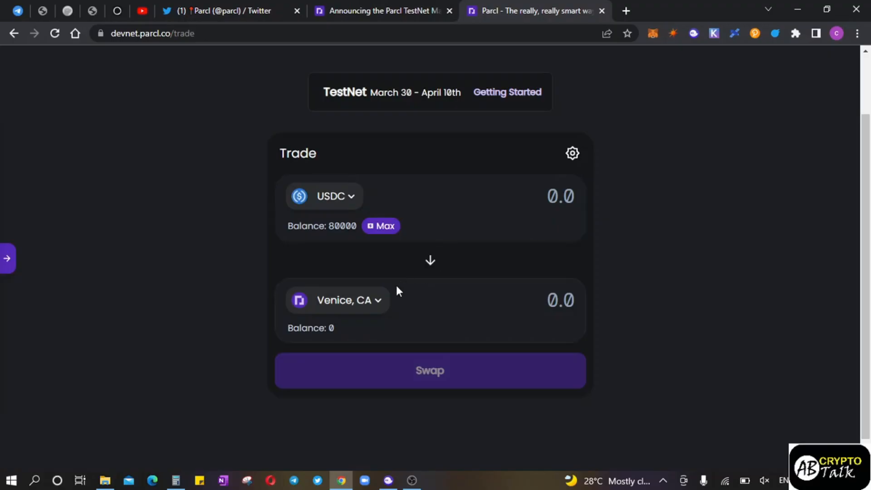
{"action": "left_click", "coordinate": [378, 300]}
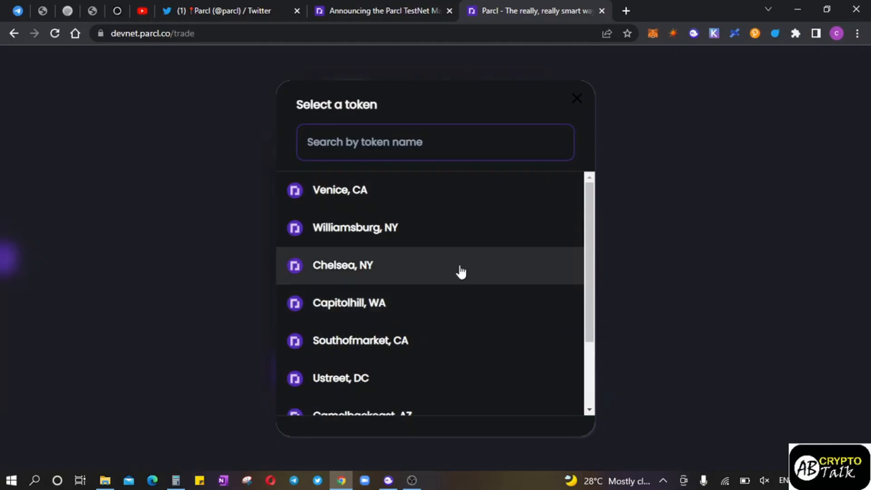
{"action": "mouse_move", "coordinate": [592, 235]}
{"action": "left_mouse_down"}
{"action": "mouse_move", "coordinate": [588, 307]}
{"action": "mouse_move", "coordinate": [589, 243]}
{"action": "left_mouse_up"}
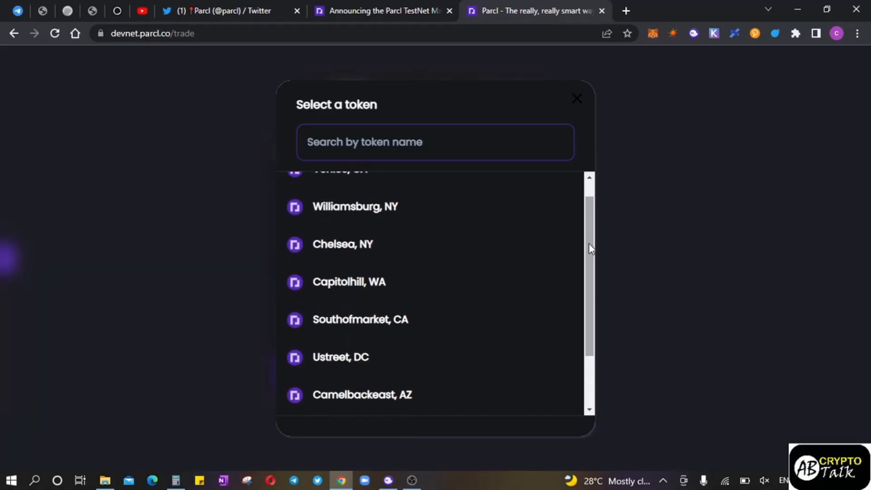
{"action": "left_click", "coordinate": [343, 254]}
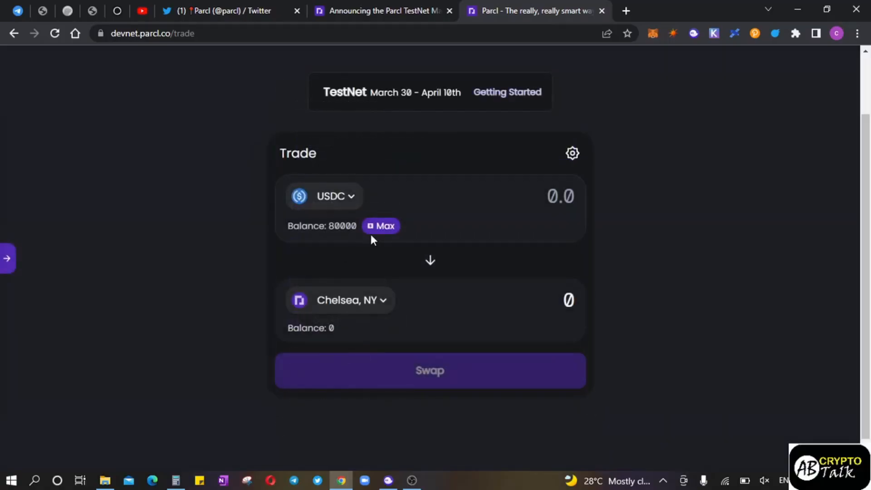
Try the maximum USDC amount and a Chelsea, NY amount of 1, and view the list of owned Parcls.
{"action": "left_click", "coordinate": [384, 229]}
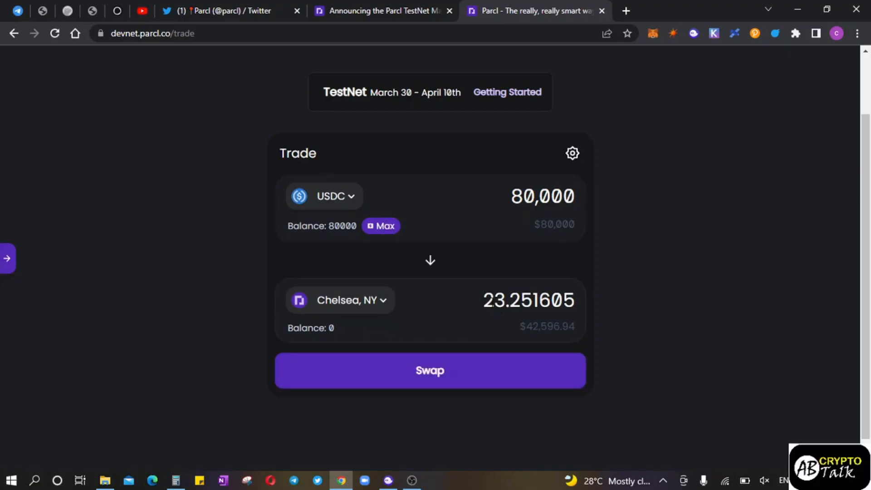
{"action": "left_click_drag", "start_coordinate": [483, 301], "coordinate": [600, 303]}
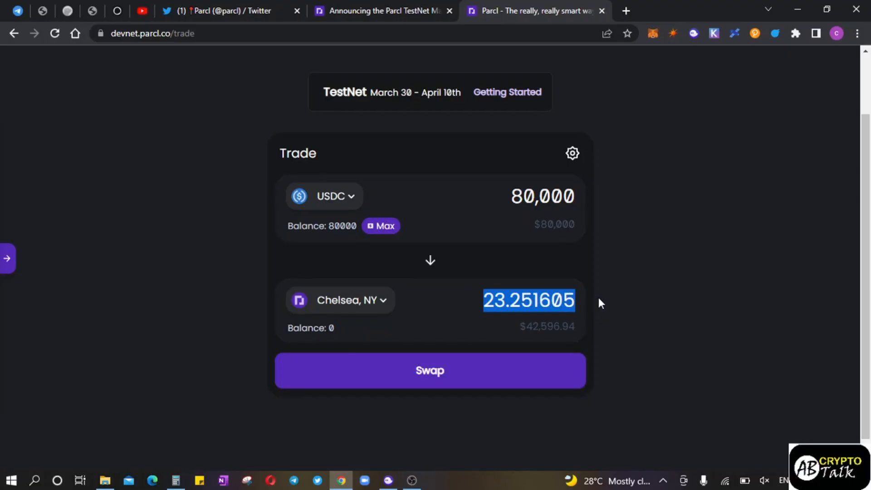
{"action": "type", "text": "1"}
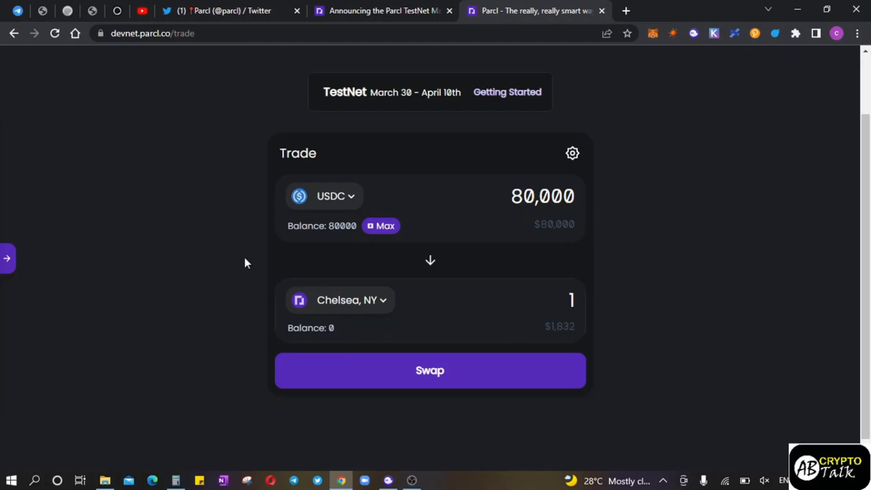
{"action": "left_click", "coordinate": [7, 259]}
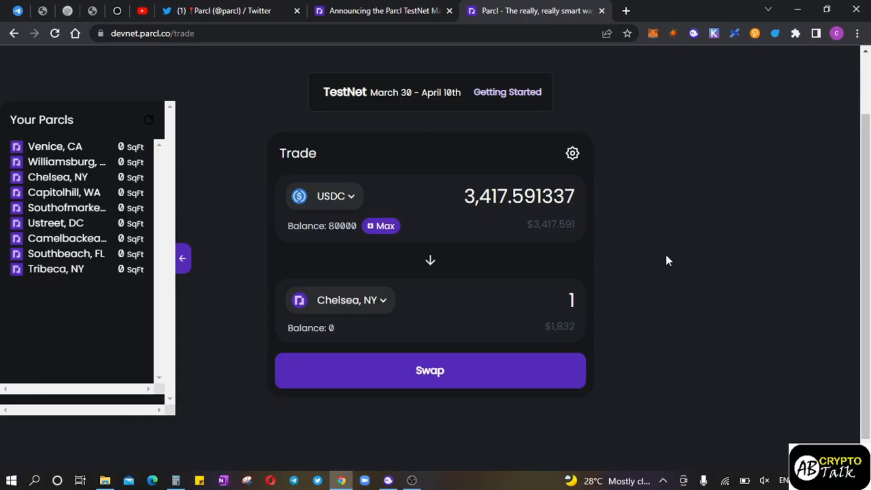
{"action": "left_click", "coordinate": [182, 264]}
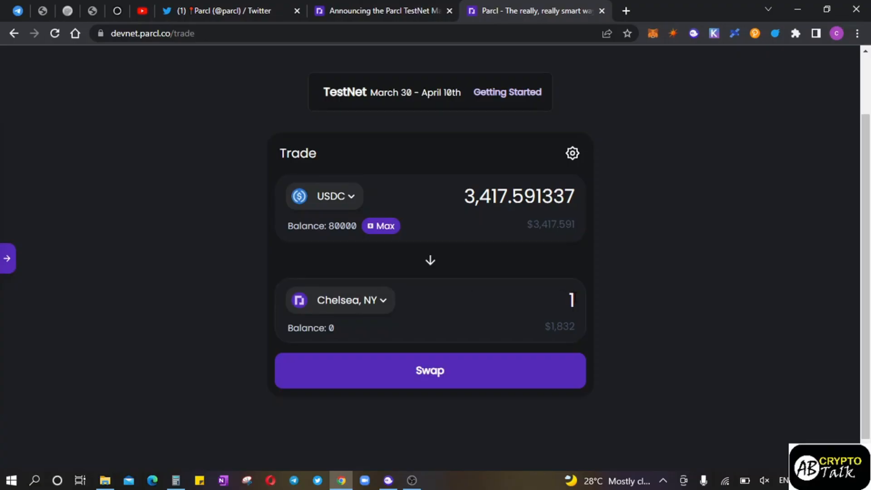
Set the Chelsea, NY amount to 5, swap USDC for it, and approve the transaction in the wallet.
{"action": "key", "text": "BackSpace"}
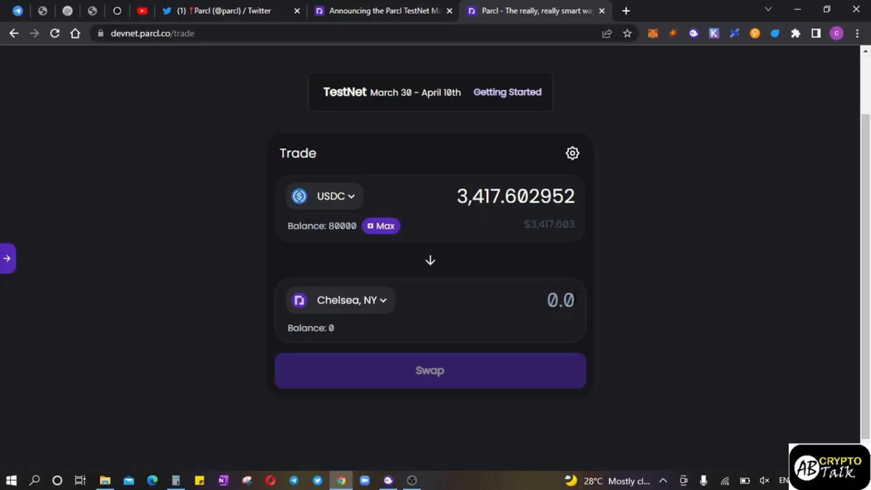
{"action": "type", "text": "5"}
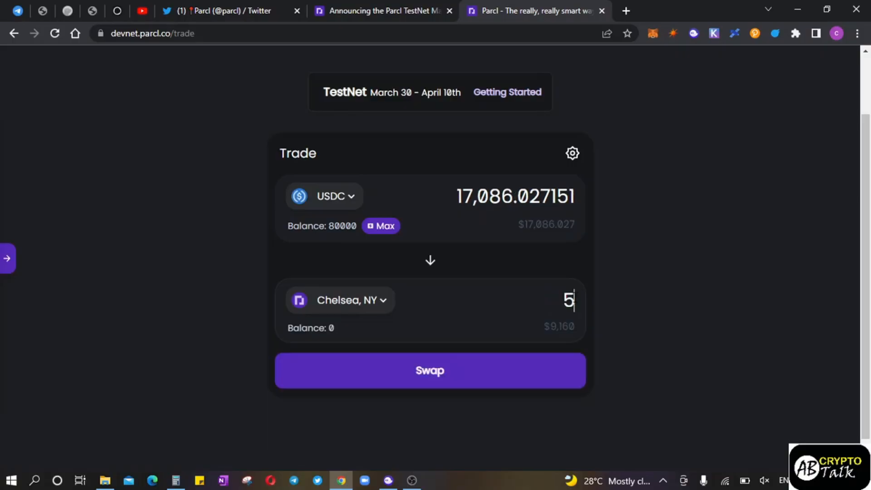
{"action": "left_click", "coordinate": [440, 380]}
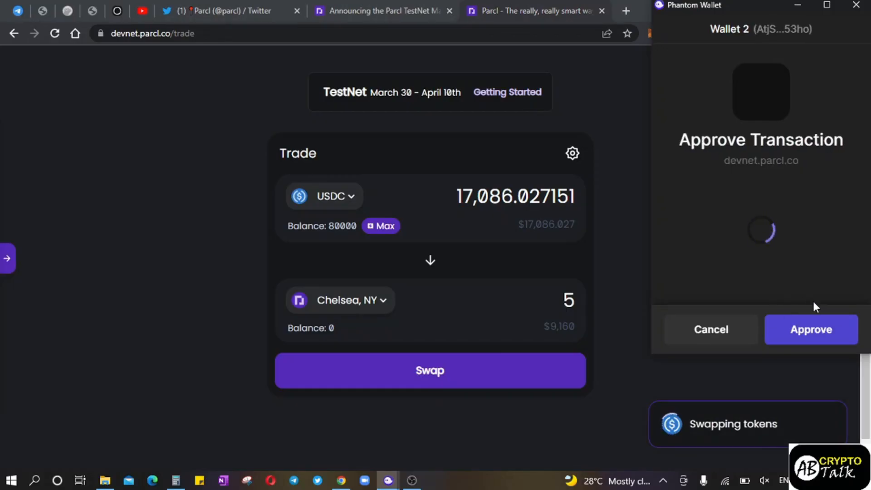
{"action": "left_click", "coordinate": [814, 331]}
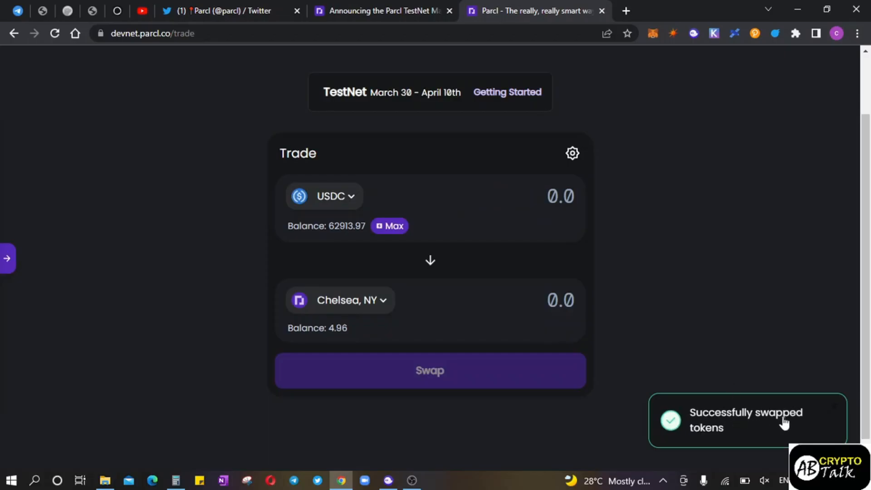
Swap USDC for 10 Venice, CA tokens and approve the transaction in the wallet.
{"action": "left_click", "coordinate": [370, 300]}
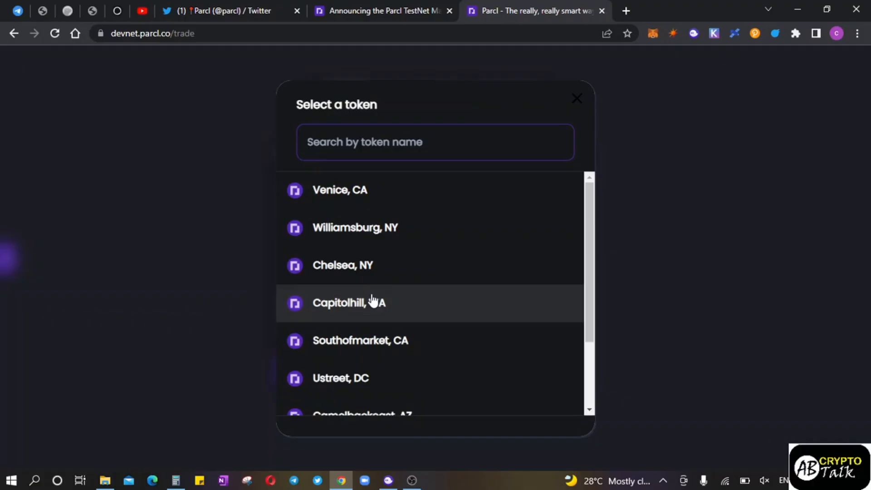
{"action": "mouse_move", "coordinate": [592, 258]}
{"action": "left_mouse_down"}
{"action": "mouse_move", "coordinate": [597, 348]}
{"action": "mouse_move", "coordinate": [589, 307]}
{"action": "mouse_move", "coordinate": [586, 334]}
{"action": "mouse_move", "coordinate": [577, 302]}
{"action": "mouse_move", "coordinate": [578, 254]}
{"action": "left_mouse_up"}
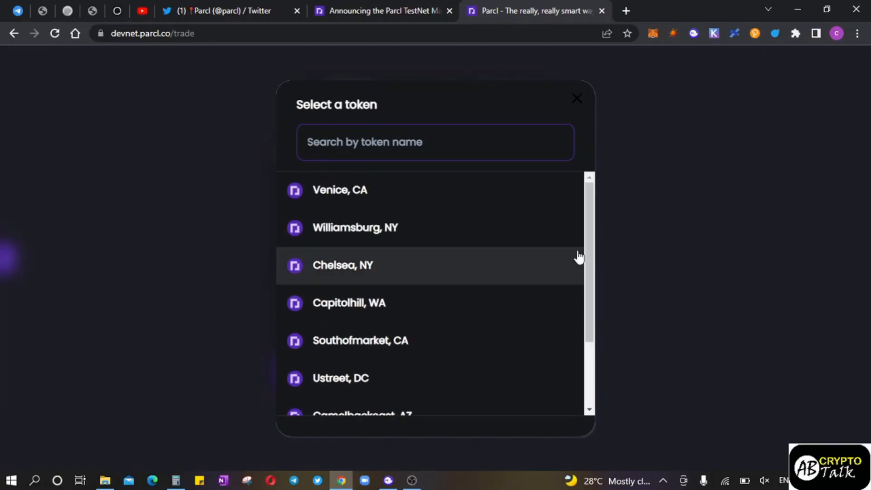
{"action": "left_click", "coordinate": [327, 192]}
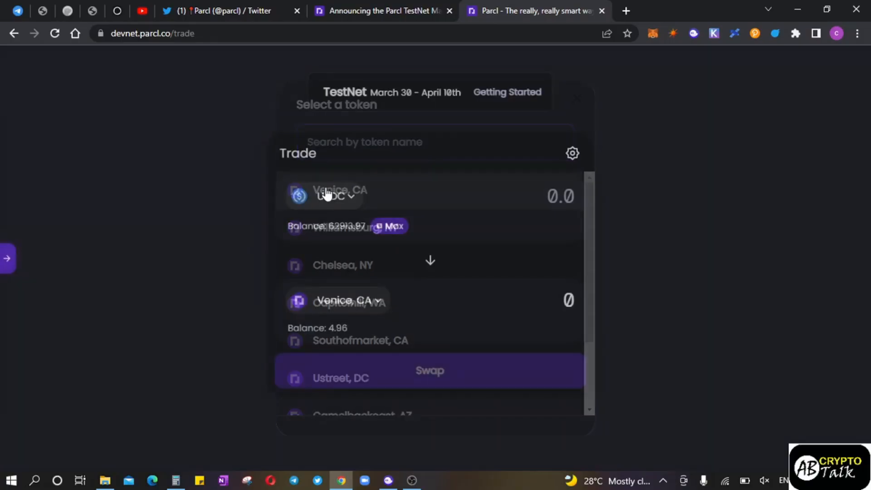
{"action": "left_click", "coordinate": [392, 227]}
{"action": "left_click_drag", "start_coordinate": [478, 302], "coordinate": [589, 310]}
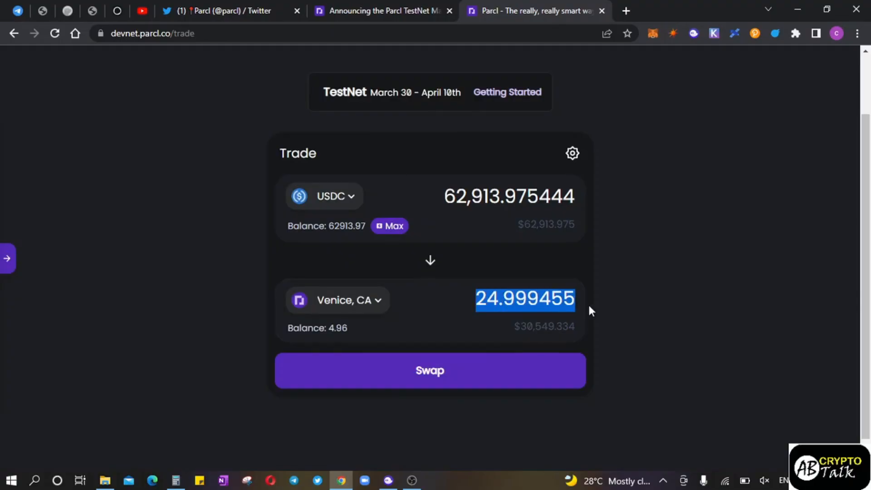
{"action": "type", "text": "10"}
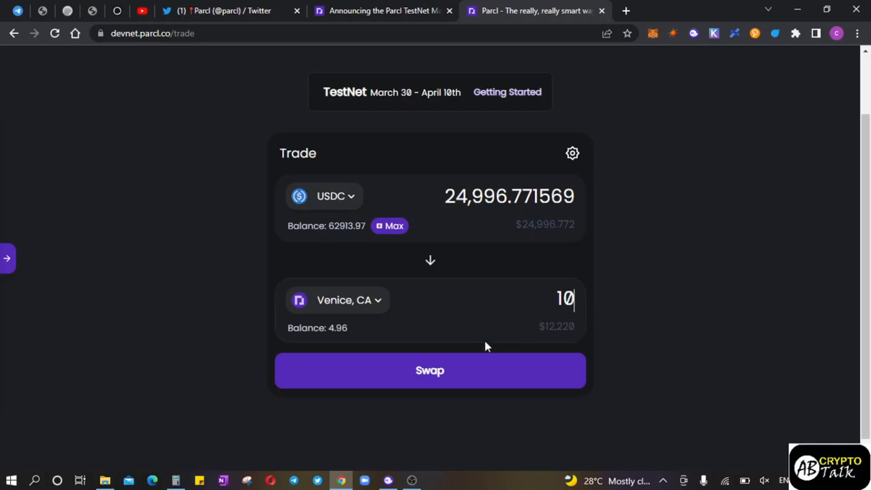
{"action": "left_click", "coordinate": [450, 371]}
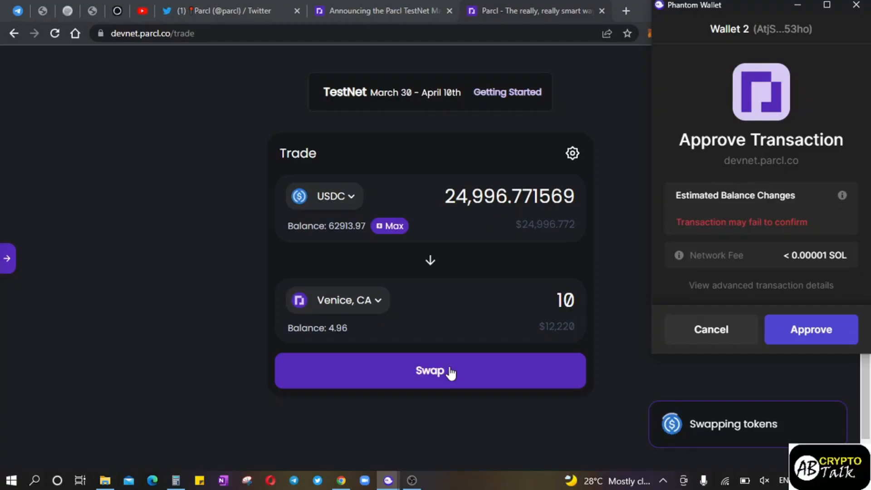
{"action": "left_click", "coordinate": [798, 331]}
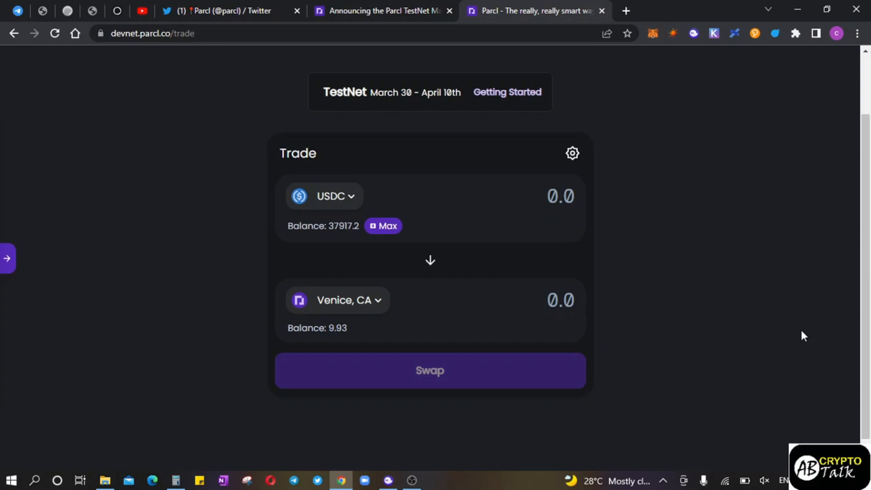
View the list of owned Parcls from the Trade page.
{"action": "left_click_drag", "start_coordinate": [868, 287], "coordinate": [867, 192]}
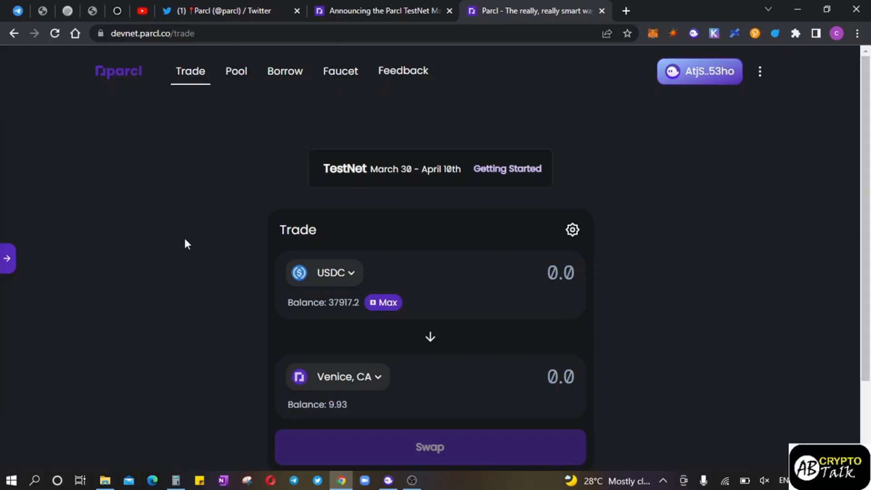
{"action": "left_click", "coordinate": [8, 262]}
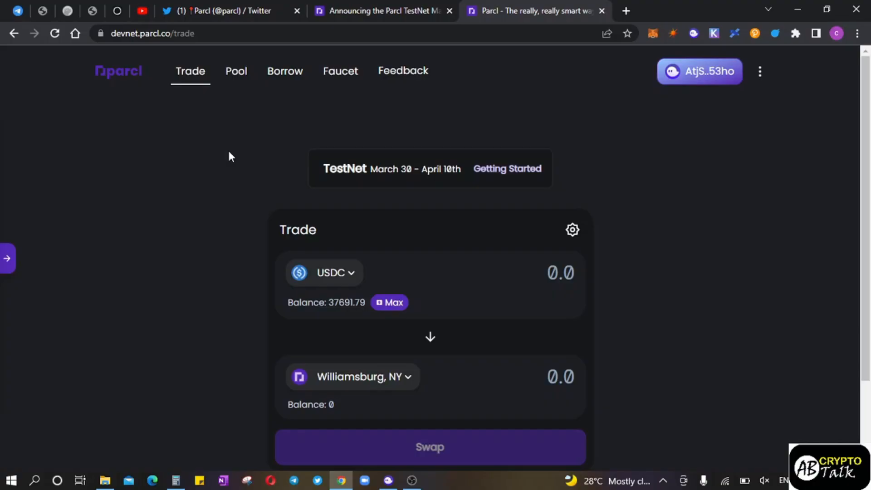
Set up a borrow in the USDC | Capitolhill, WA market with a collateral deposit of 20,000 USDC.
{"action": "left_click", "coordinate": [282, 75]}
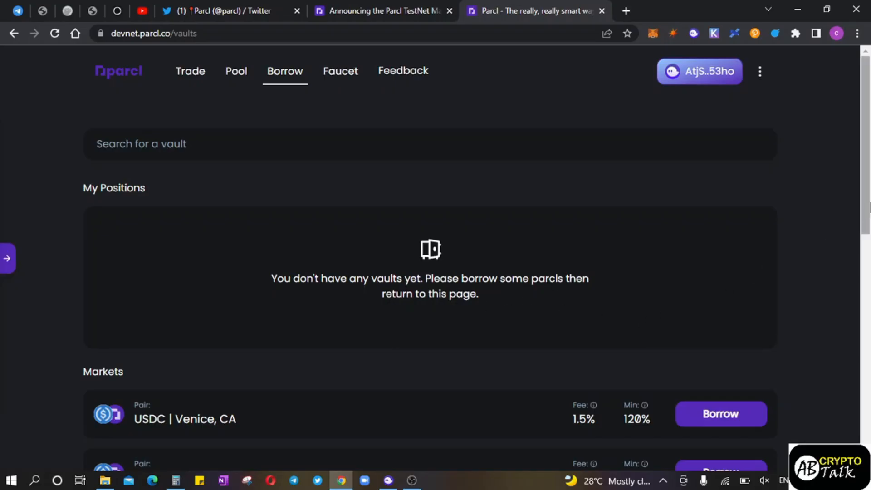
{"action": "left_click_drag", "start_coordinate": [867, 209], "coordinate": [863, 389]}
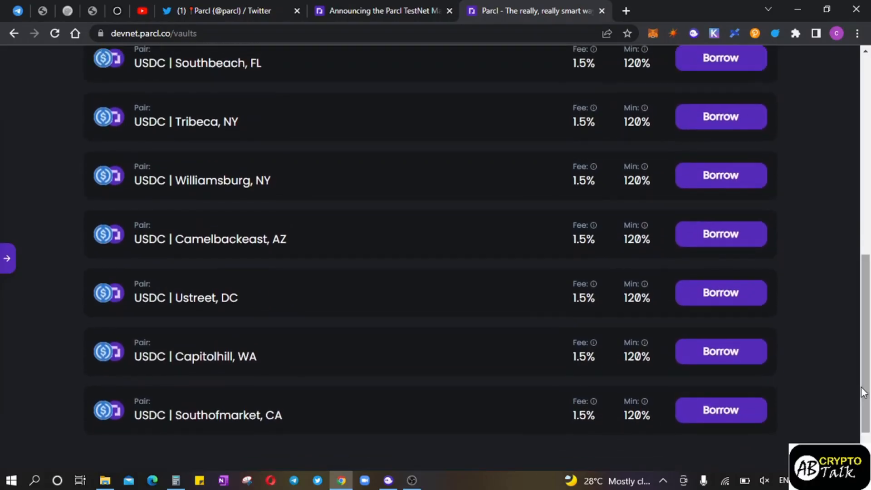
{"action": "left_click", "coordinate": [723, 352]}
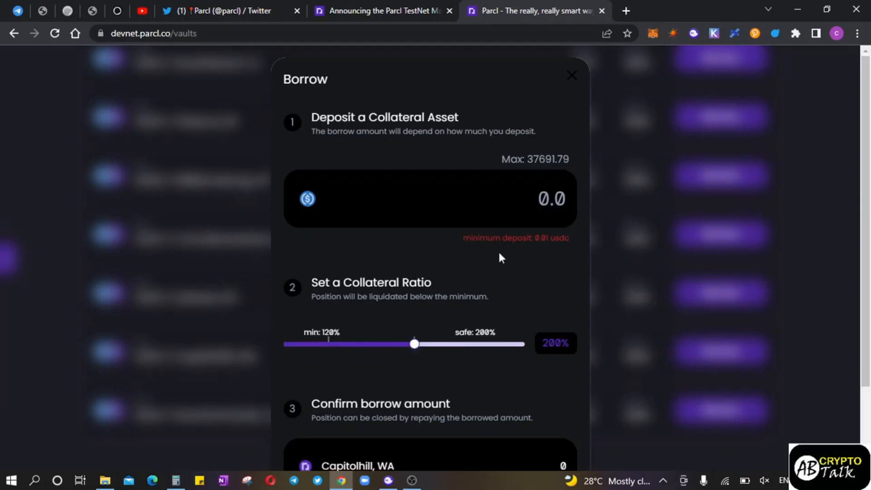
{"action": "left_click", "coordinate": [513, 161]}
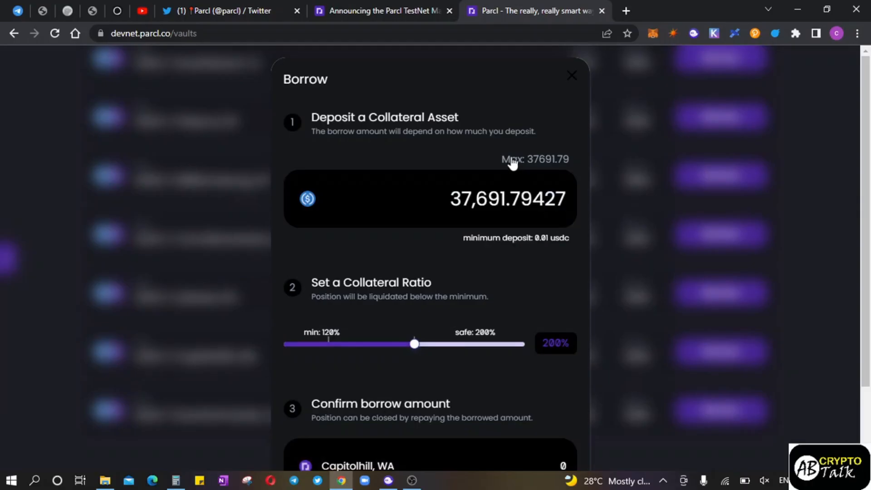
{"action": "left_click_drag", "start_coordinate": [448, 199], "coordinate": [575, 204]}
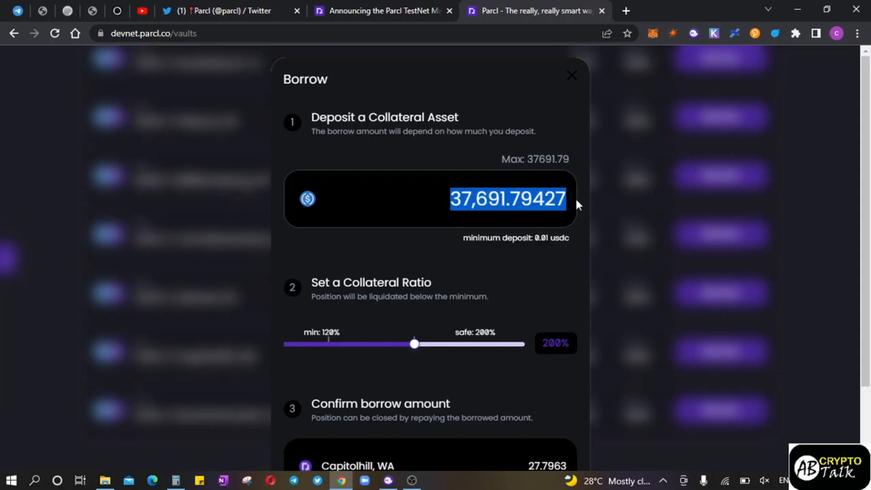
{"action": "type", "text": "20,000"}
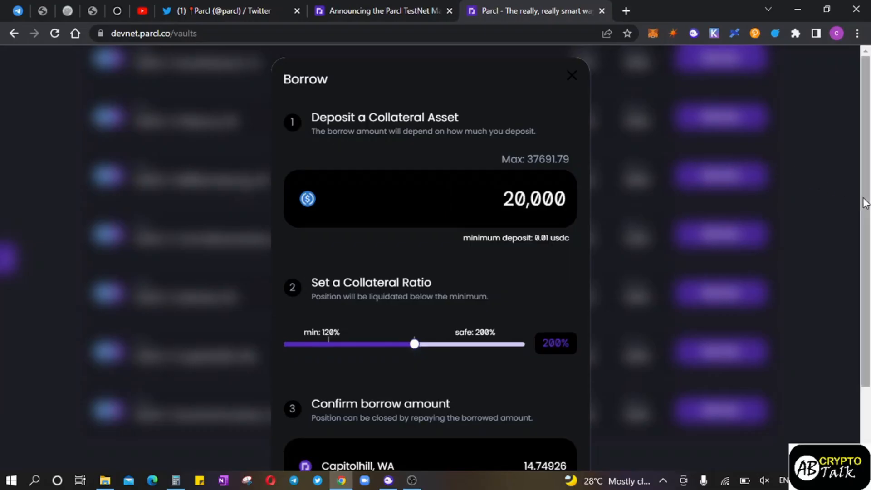
Submit the Capitolhill, WA borrow, approve the transaction in the wallet, and view the new position.
{"action": "scroll", "coordinate": [865, 203], "scroll_direction": "down", "scroll_amount": 2}
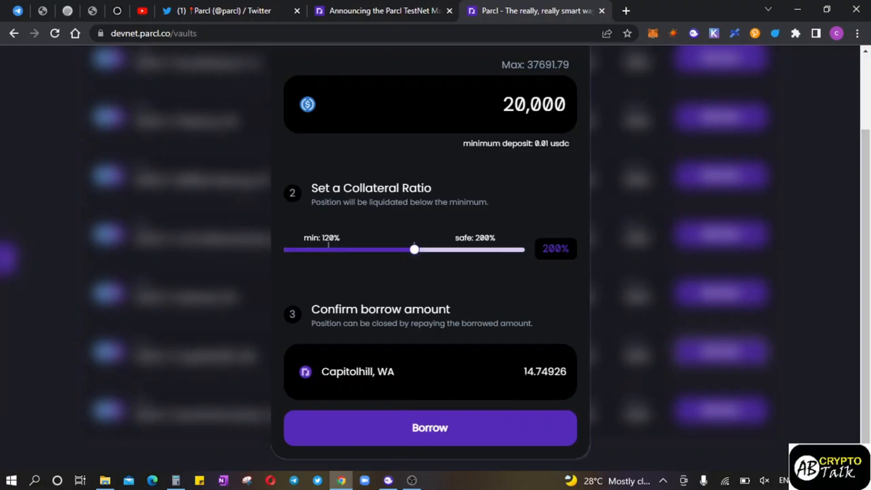
{"action": "left_click", "coordinate": [430, 431]}
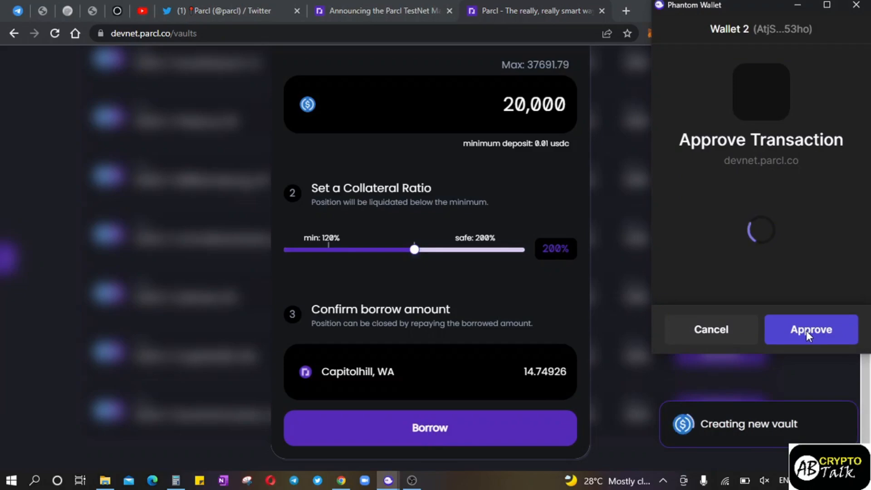
{"action": "left_click", "coordinate": [820, 336]}
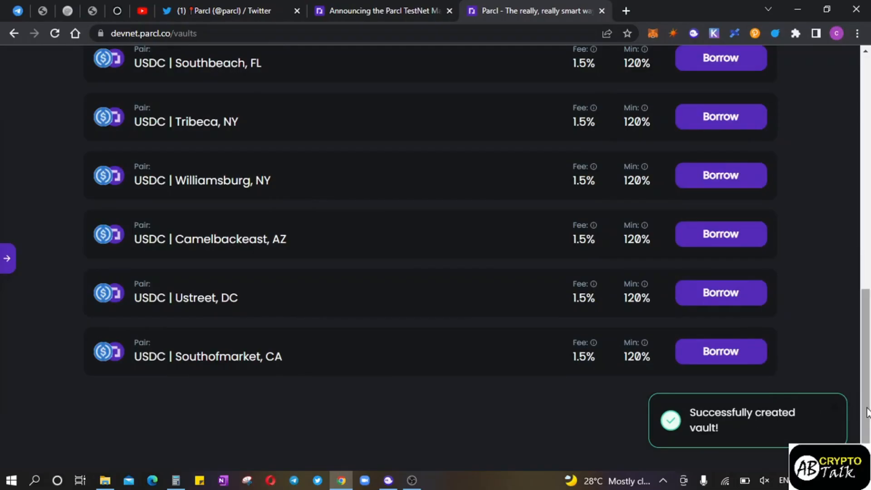
{"action": "left_click_drag", "start_coordinate": [867, 413], "coordinate": [866, 179]}
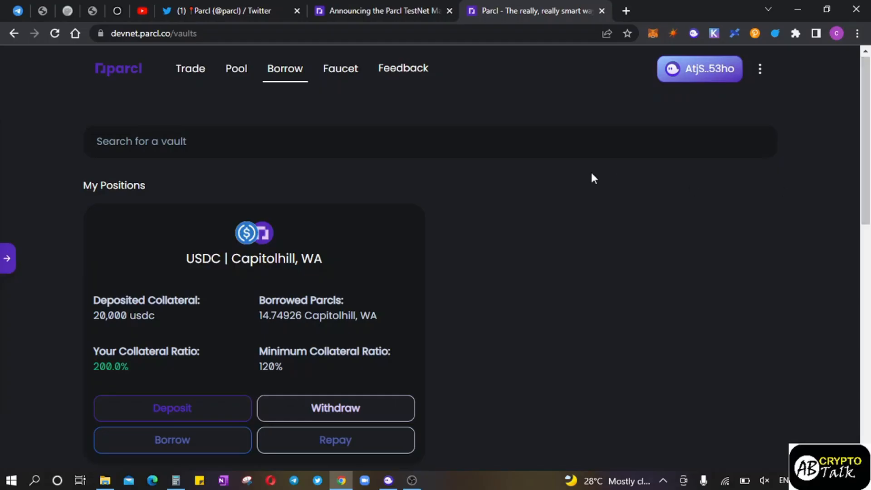
Set up a liquidity deposit in the USDC | Venice, CA pool with a Venice, CA amount of 3.
{"action": "left_click", "coordinate": [238, 76]}
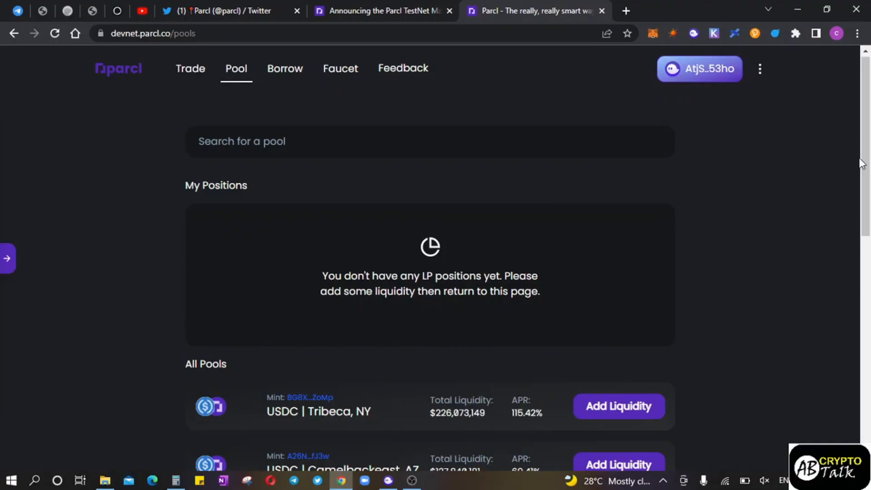
{"action": "left_click_drag", "start_coordinate": [867, 169], "coordinate": [866, 328]}
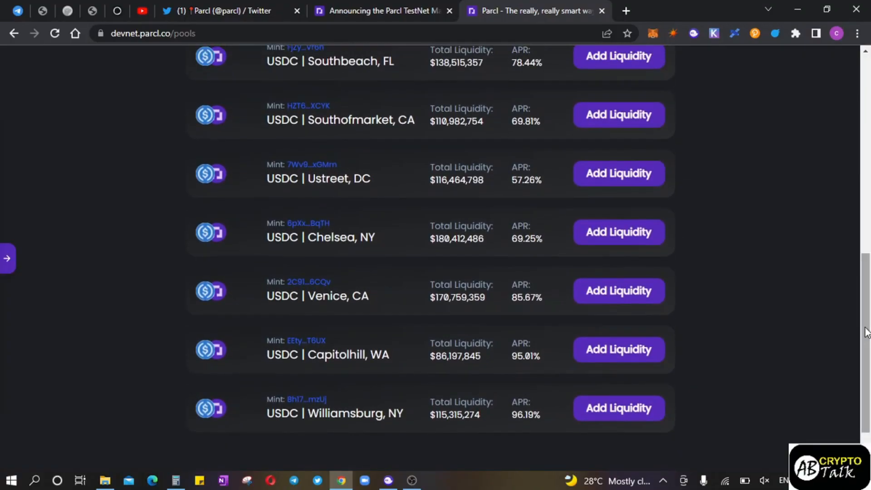
{"action": "left_click", "coordinate": [626, 291]}
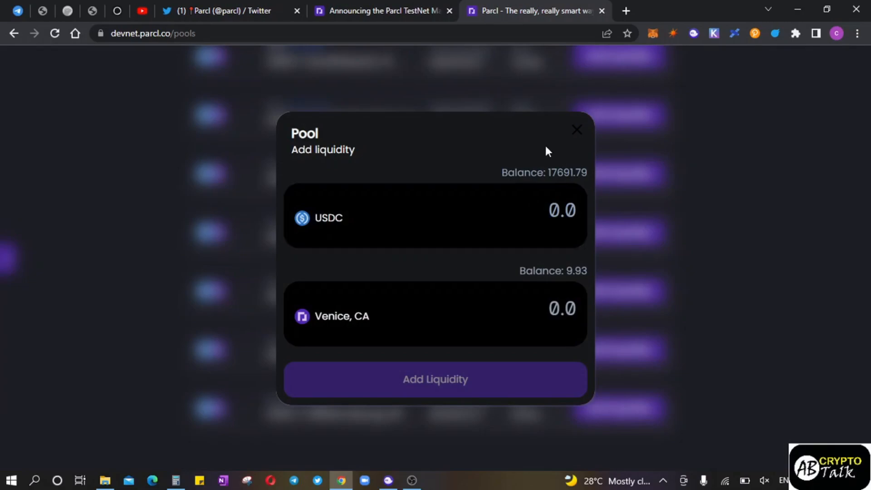
{"action": "left_click", "coordinate": [830, 253]}
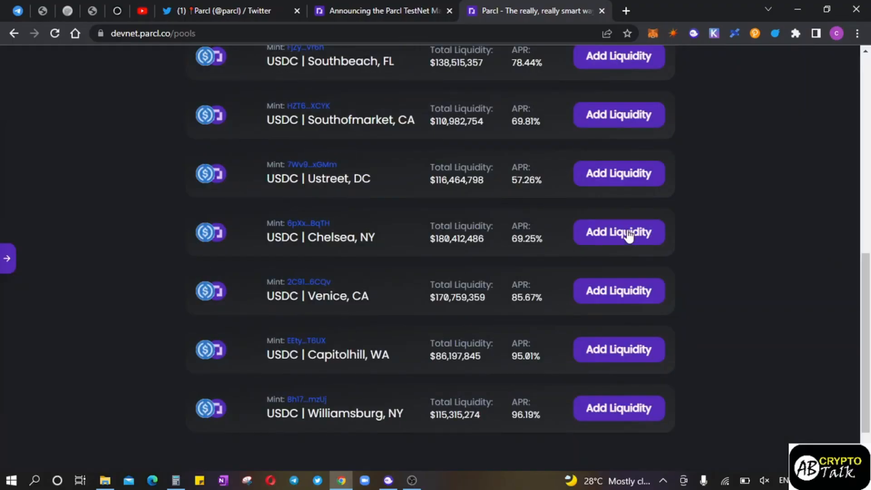
{"action": "left_click", "coordinate": [615, 291]}
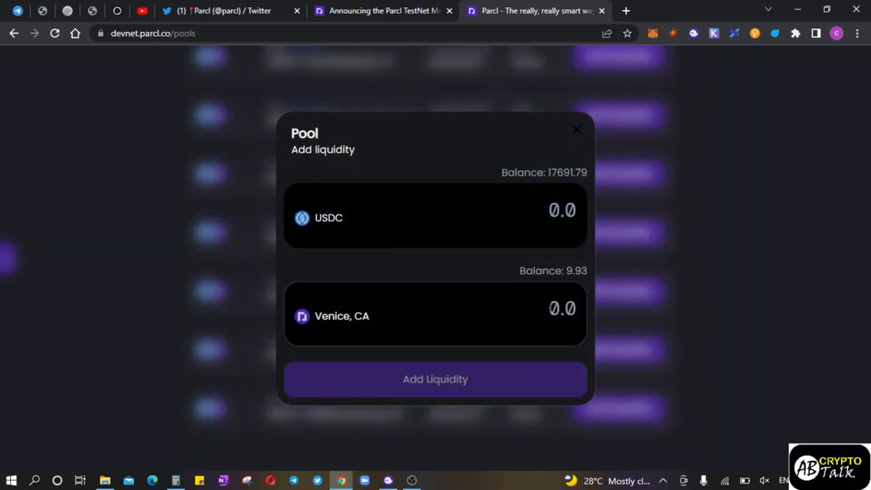
{"action": "left_click", "coordinate": [574, 309]}
{"action": "type", "text": "9"}
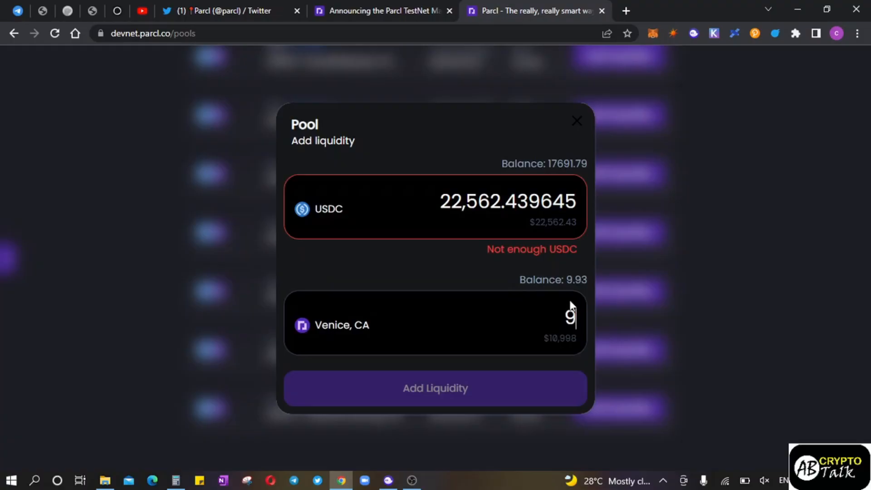
{"action": "key", "text": "BackSpace"}
{"action": "type", "text": "3"}
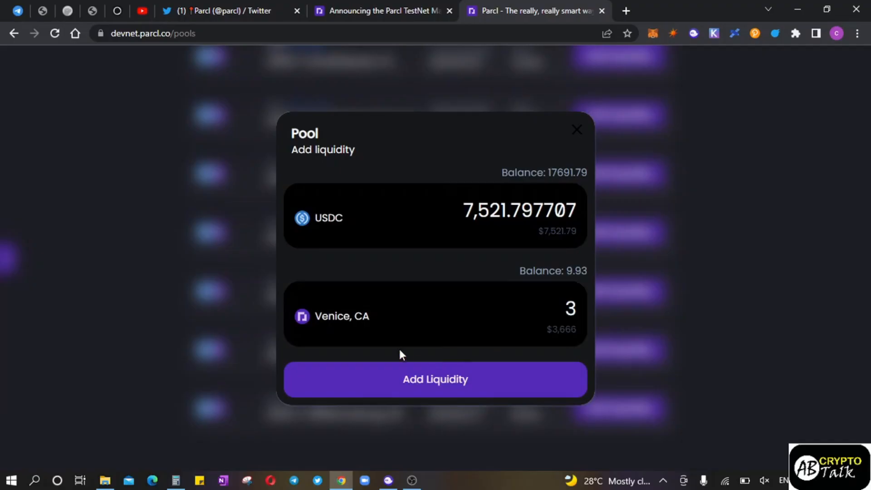
Add the liquidity to the Venice, CA pool, approve the transaction in the wallet, and view the pool position.
{"action": "left_click", "coordinate": [440, 386]}
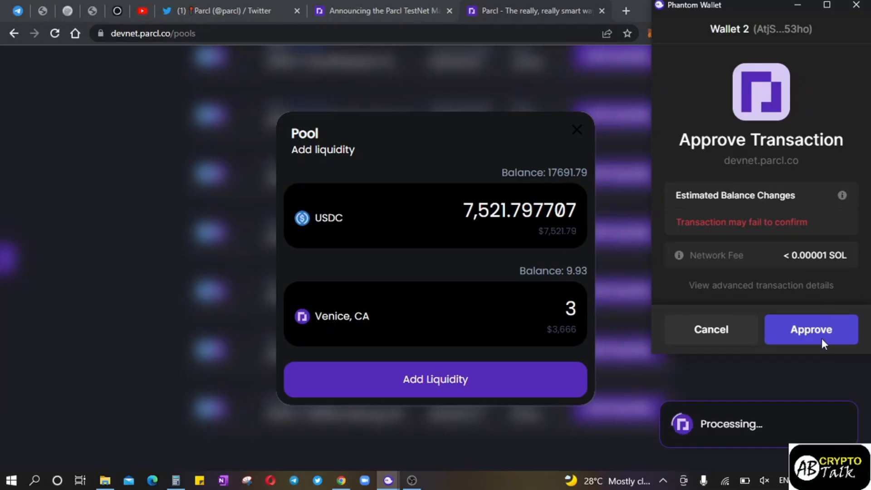
{"action": "left_click", "coordinate": [614, 379]}
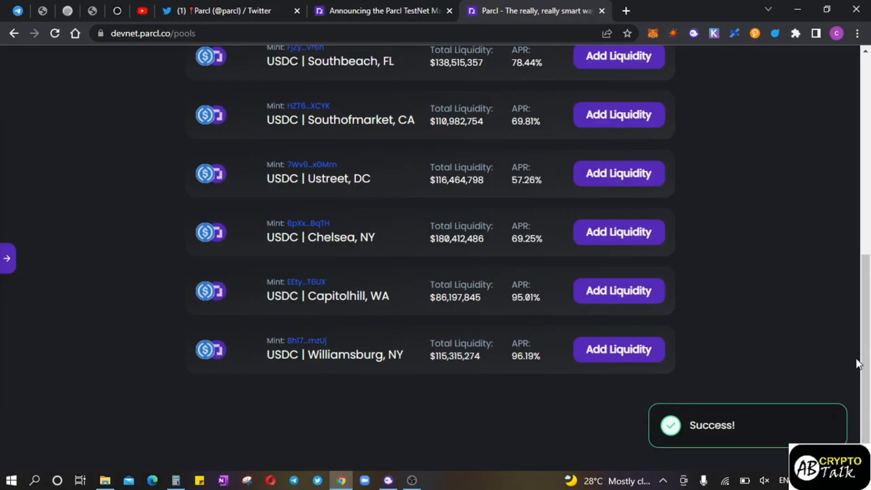
{"action": "left_click_drag", "start_coordinate": [867, 365], "coordinate": [868, 158]}
{"action": "scroll", "coordinate": [864, 216], "scroll_direction": "up", "scroll_amount": 1}
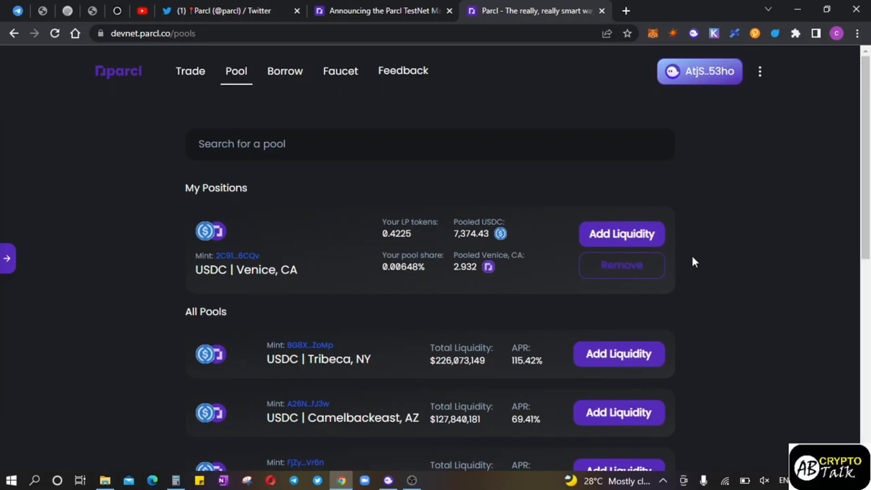
Review the borrow position and the TestNet Feedback page, checking Parcl's TestNet announcement on Twitter in between.
{"action": "left_click", "coordinate": [286, 74]}
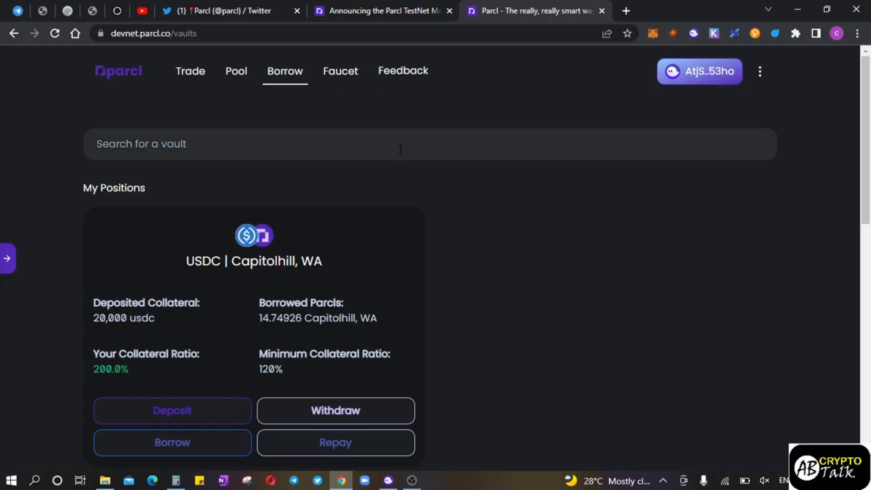
{"action": "left_click", "coordinate": [401, 73]}
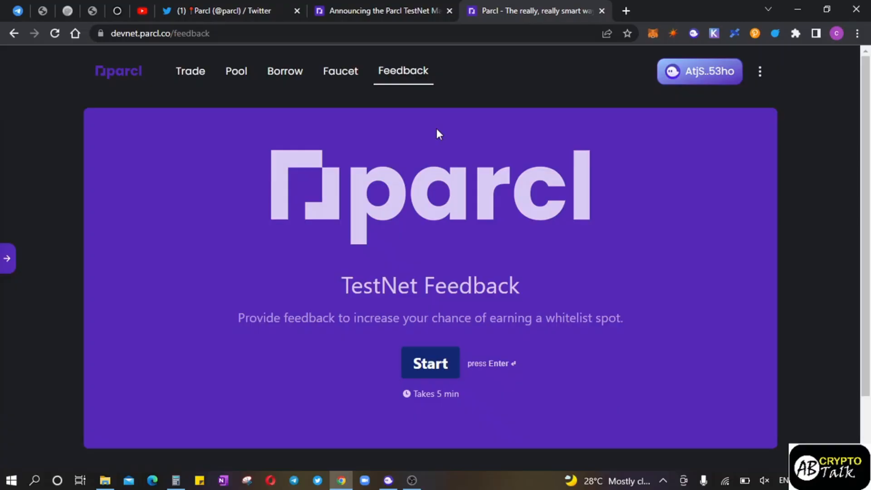
{"action": "left_click", "coordinate": [253, 10]}
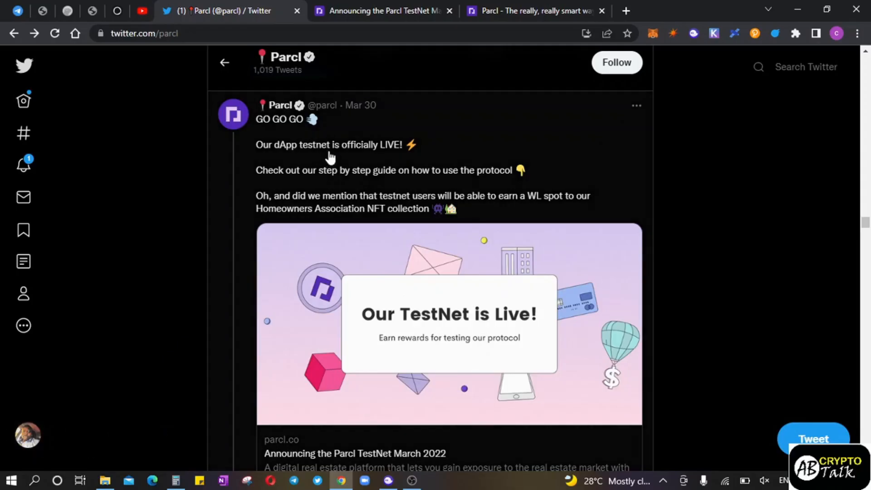
{"action": "left_click", "coordinate": [510, 12]}
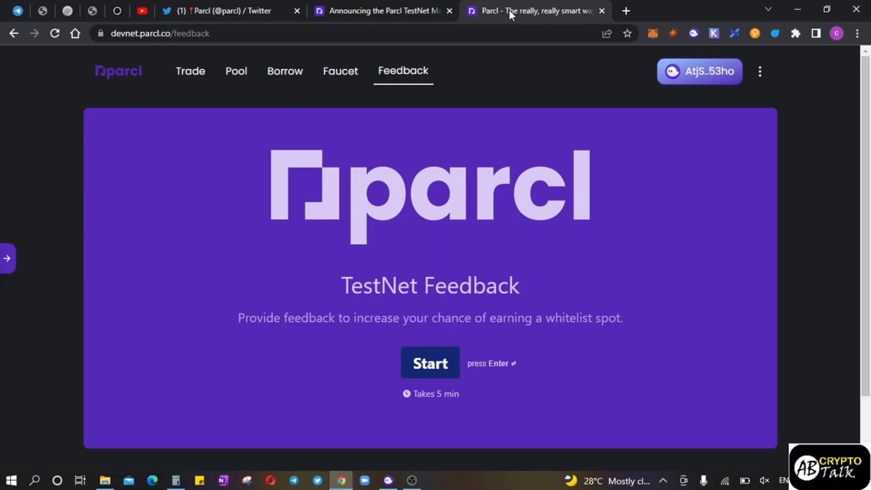